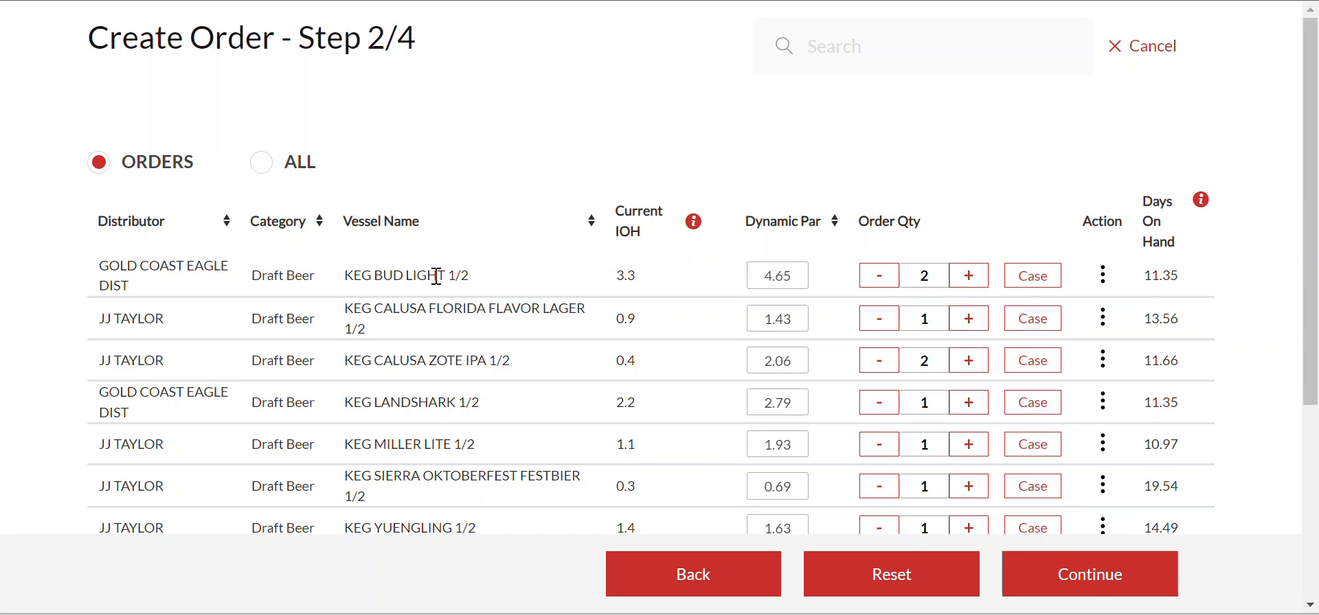
Step: Note Bud Light's IOH of 3.3 and dynamic par of 4.65, then open Step 1/4's Par Settings
drag(616, 277, 649, 287)
drag(761, 278, 808, 286)
key(alt+Left)
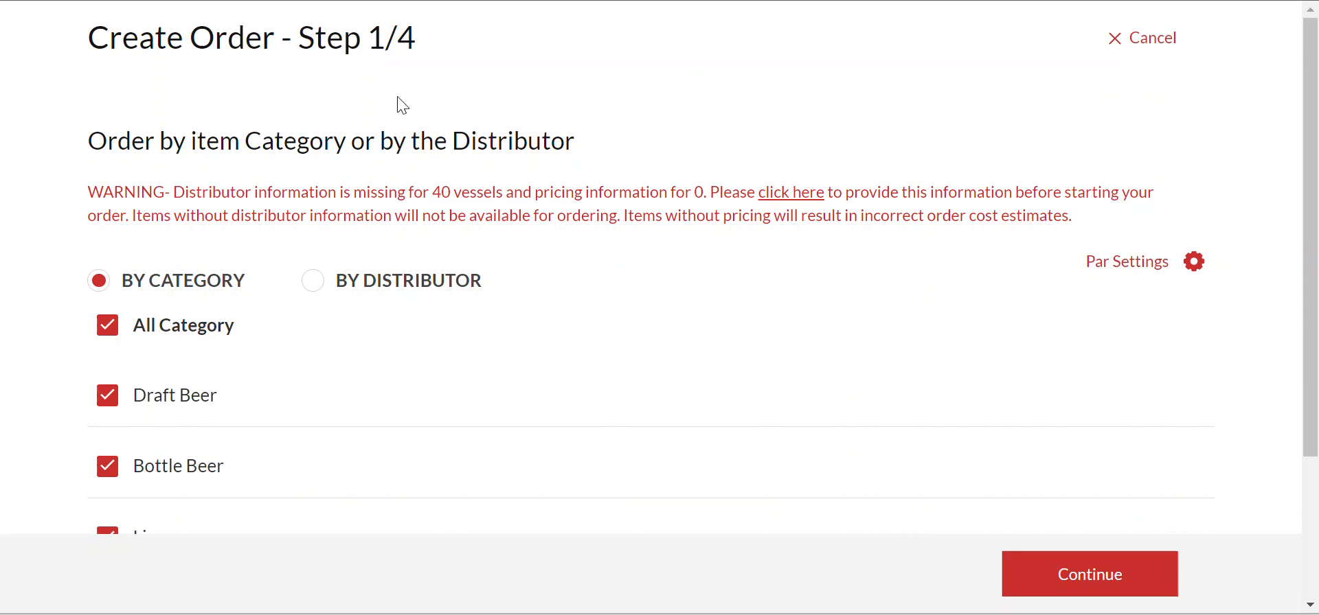
click(1128, 269)
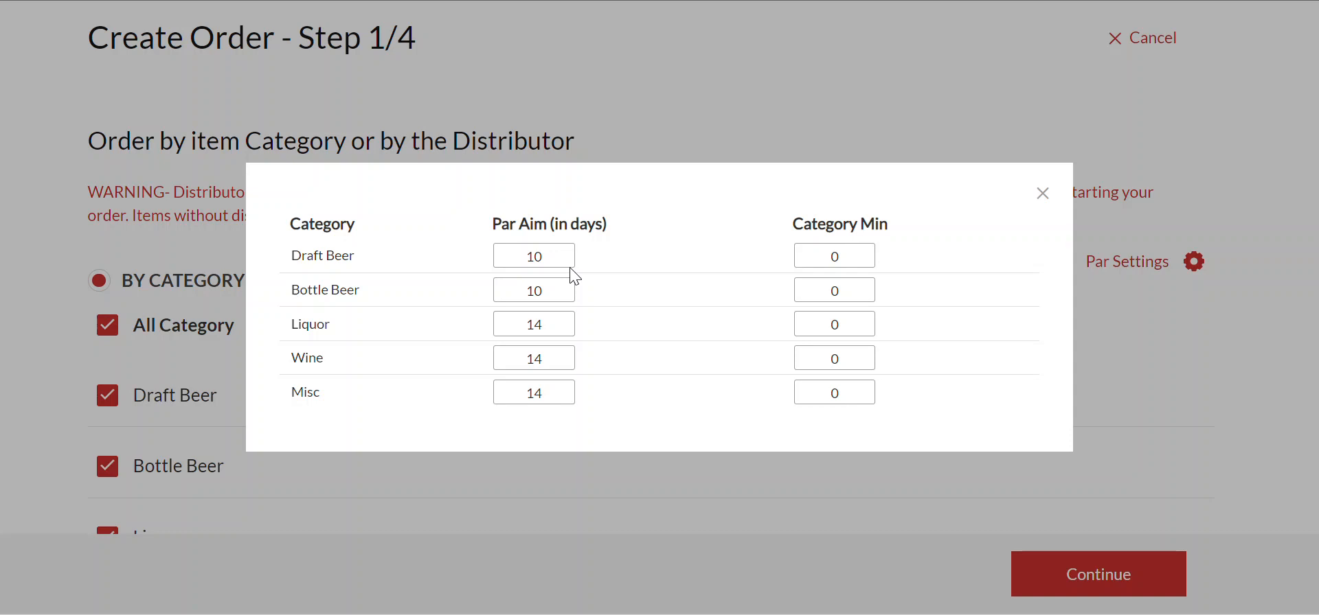
Step: Review par aims (Liquor 14, Draft 10, Bottle 10) and Liquor minimum 0, then close unchanged
double_click(540, 323)
double_click(546, 256)
double_click(555, 294)
double_click(834, 326)
click(1042, 195)
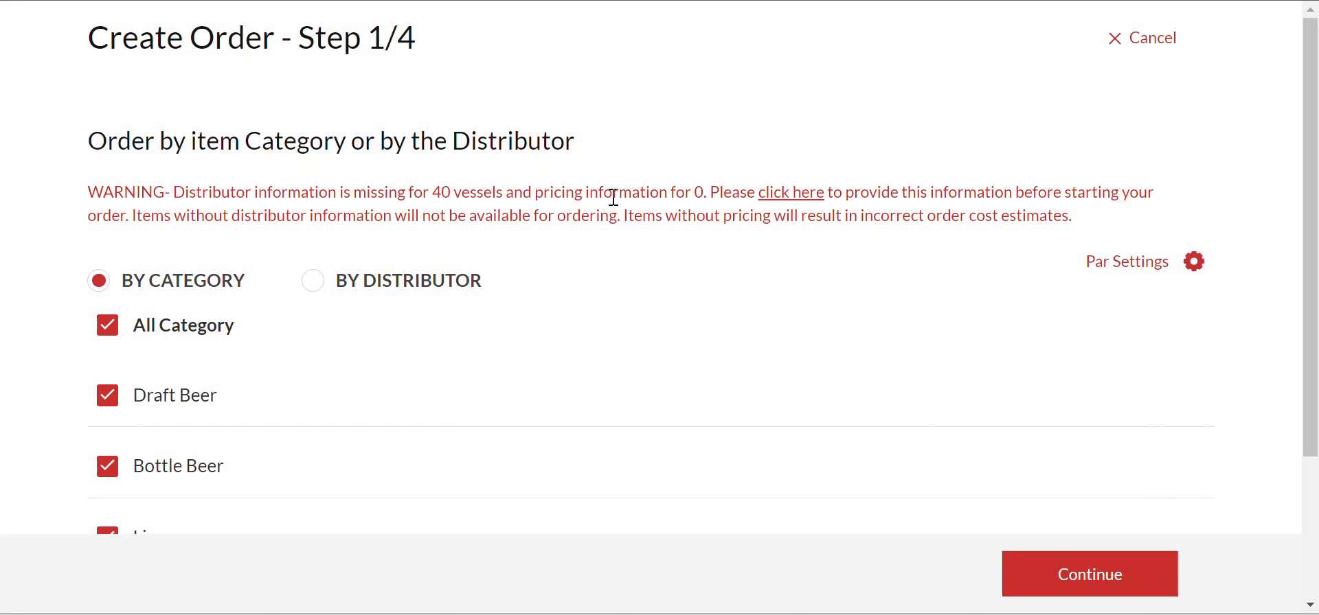
Step: Highlight the warning that distributor information is missing for 40 vessels
drag(188, 196, 528, 196)
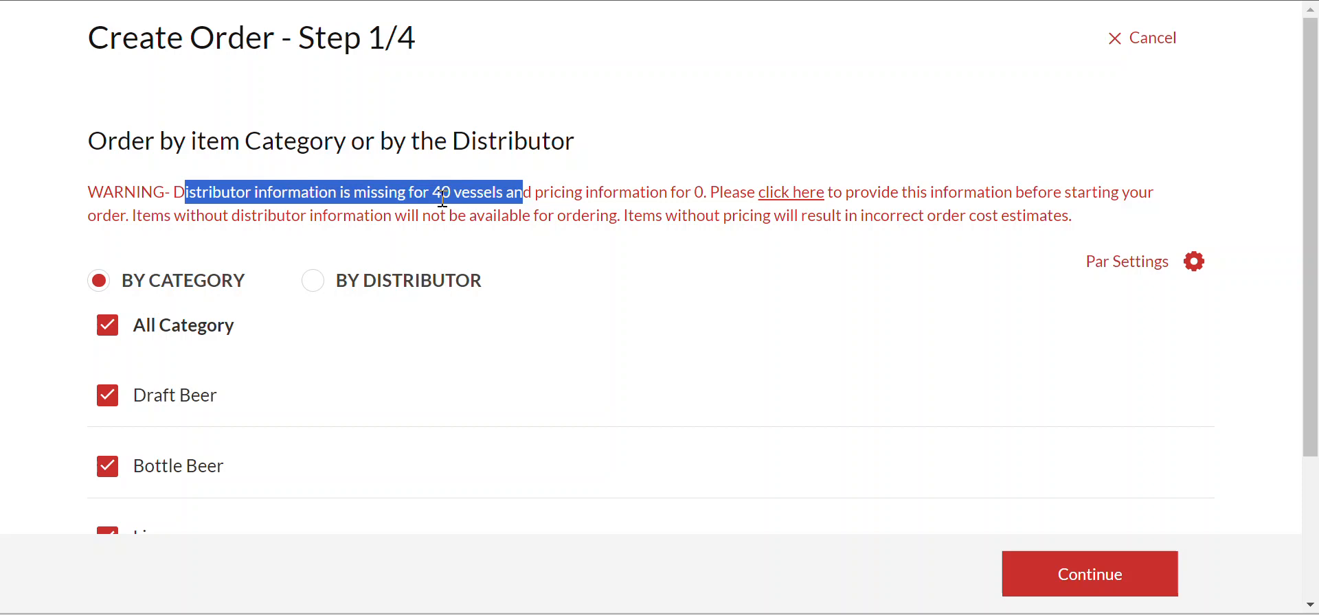
Step: Filter Products by missing Distributor details, showing the count of 40 vessels
click(783, 193)
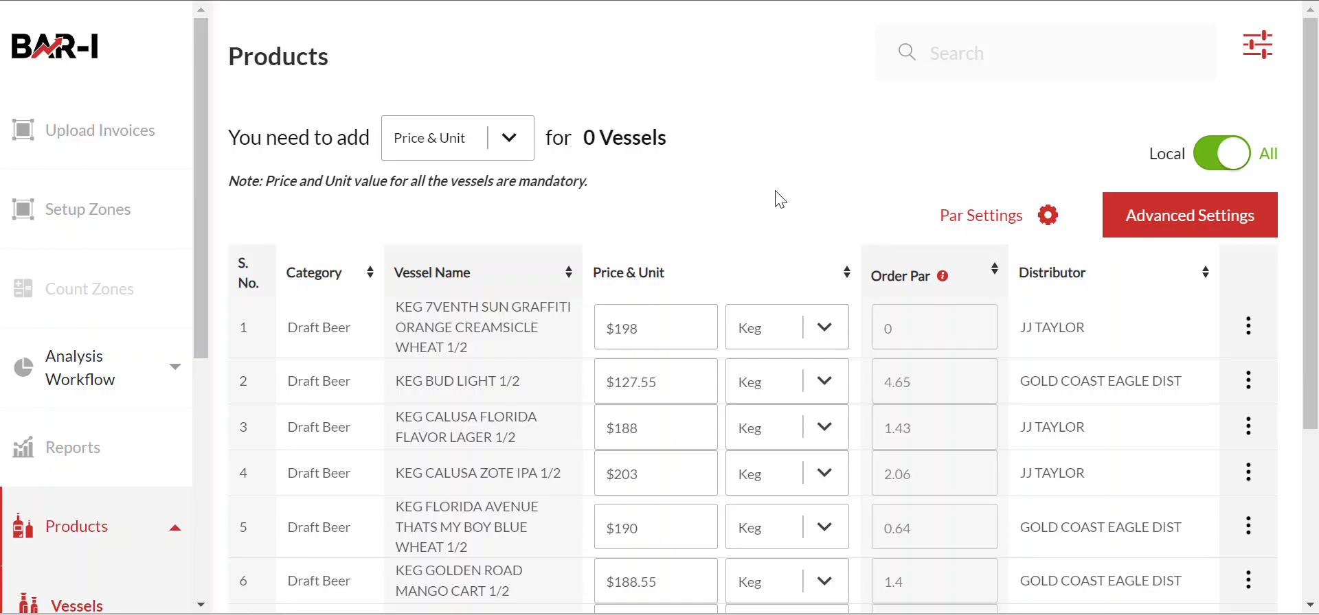
click(520, 142)
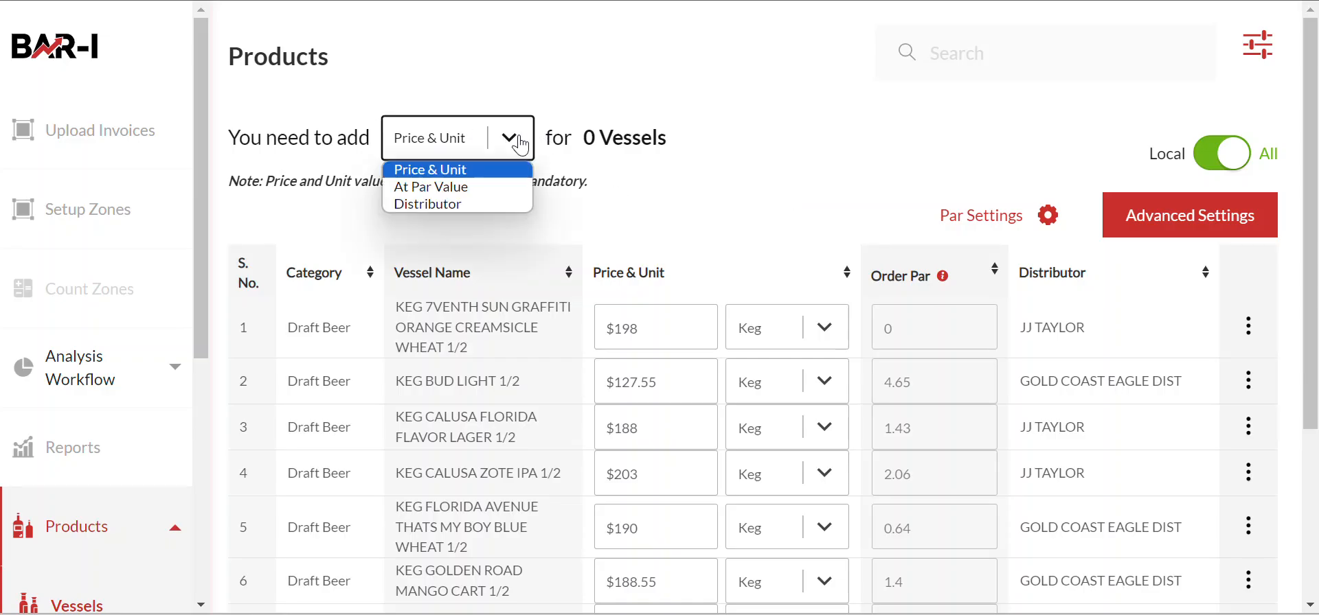
click(472, 204)
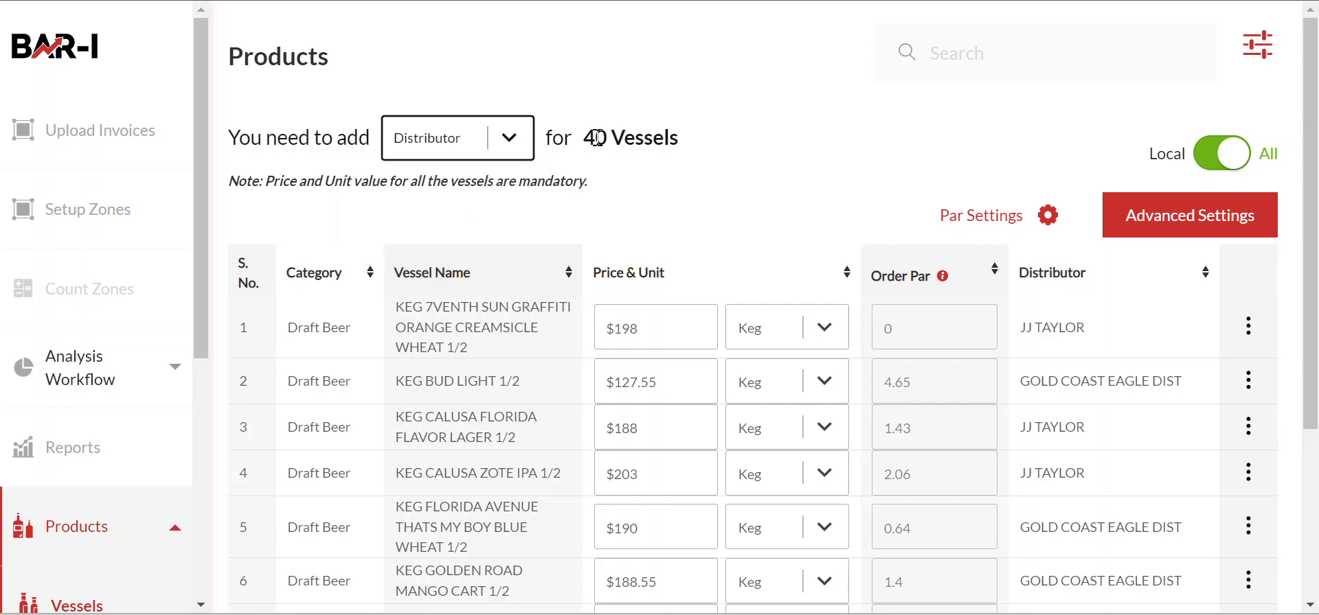
drag(589, 140, 599, 140)
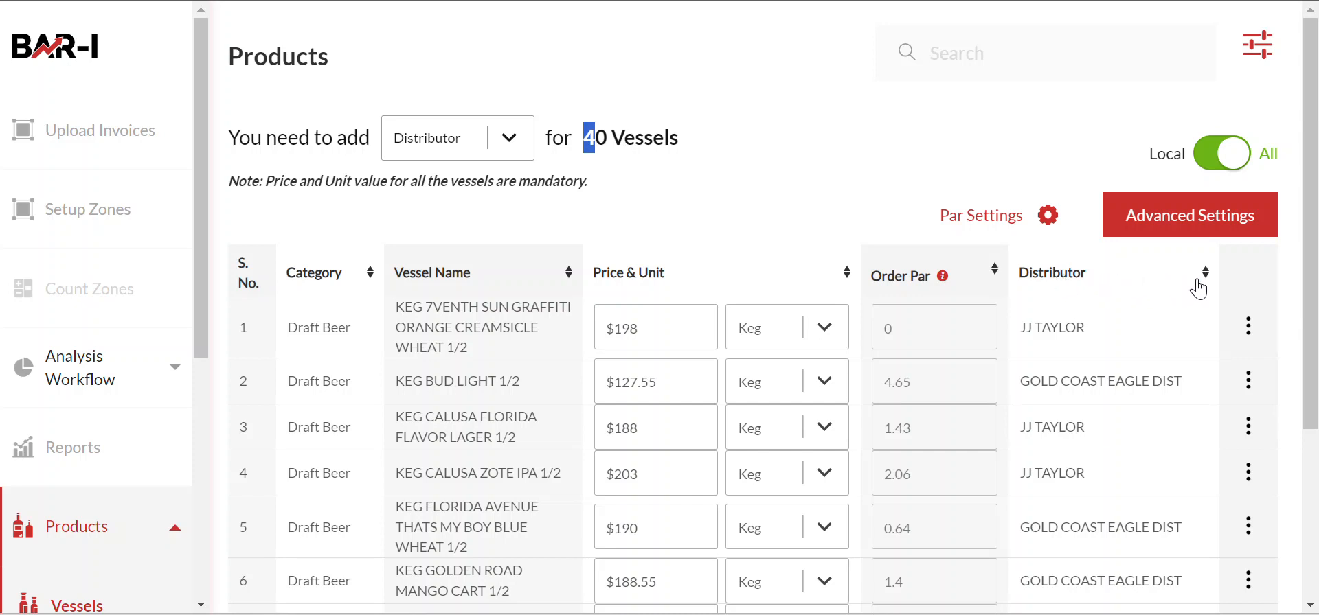
Step: Sort products by Distributor in reverse so blank-distributor vessels like Svedka Cherry 1L appear first
click(1171, 279)
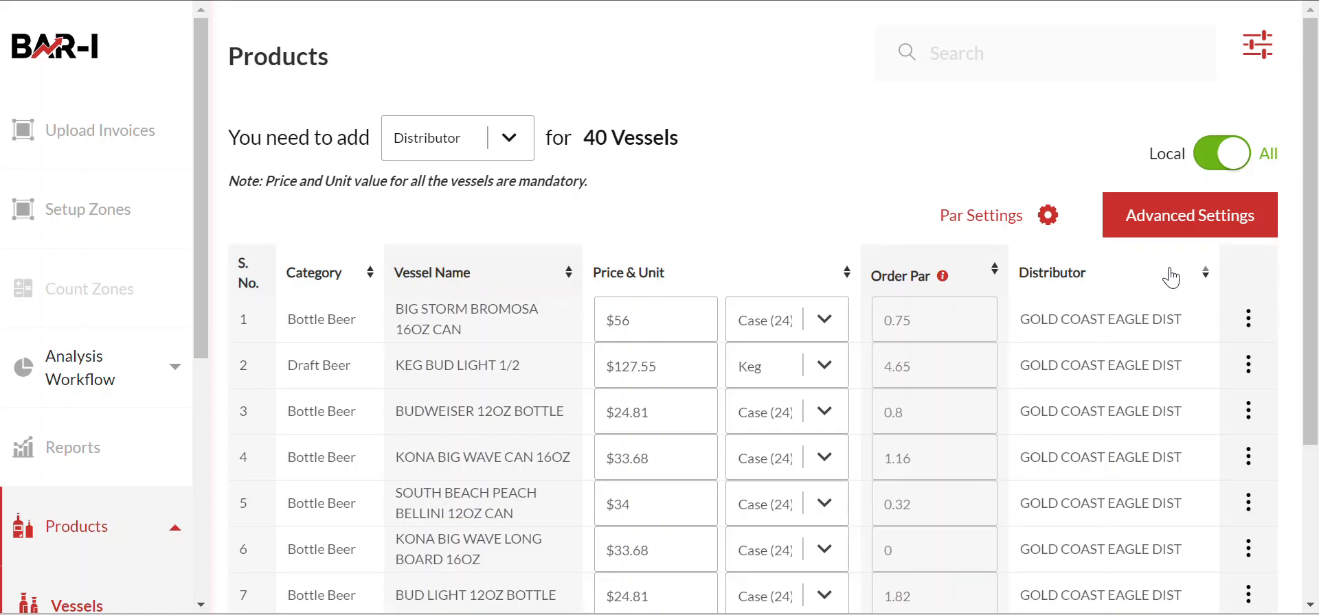
click(1167, 272)
scroll(1161, 337, down, 3)
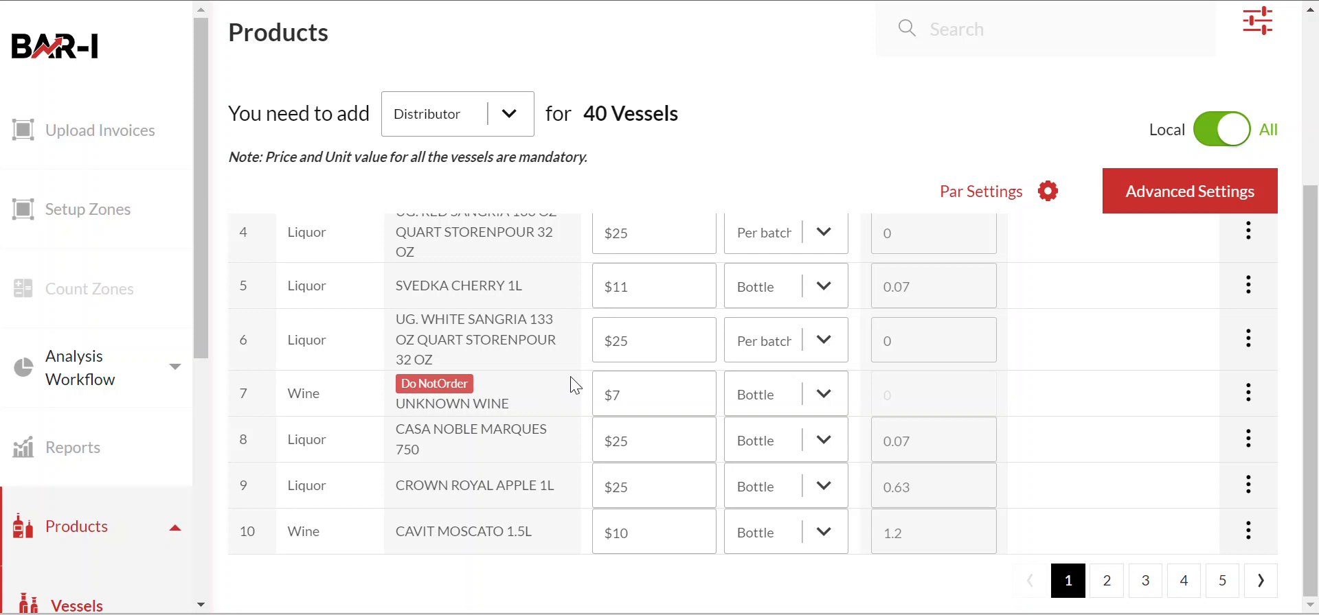
scroll(571, 380, up, 3)
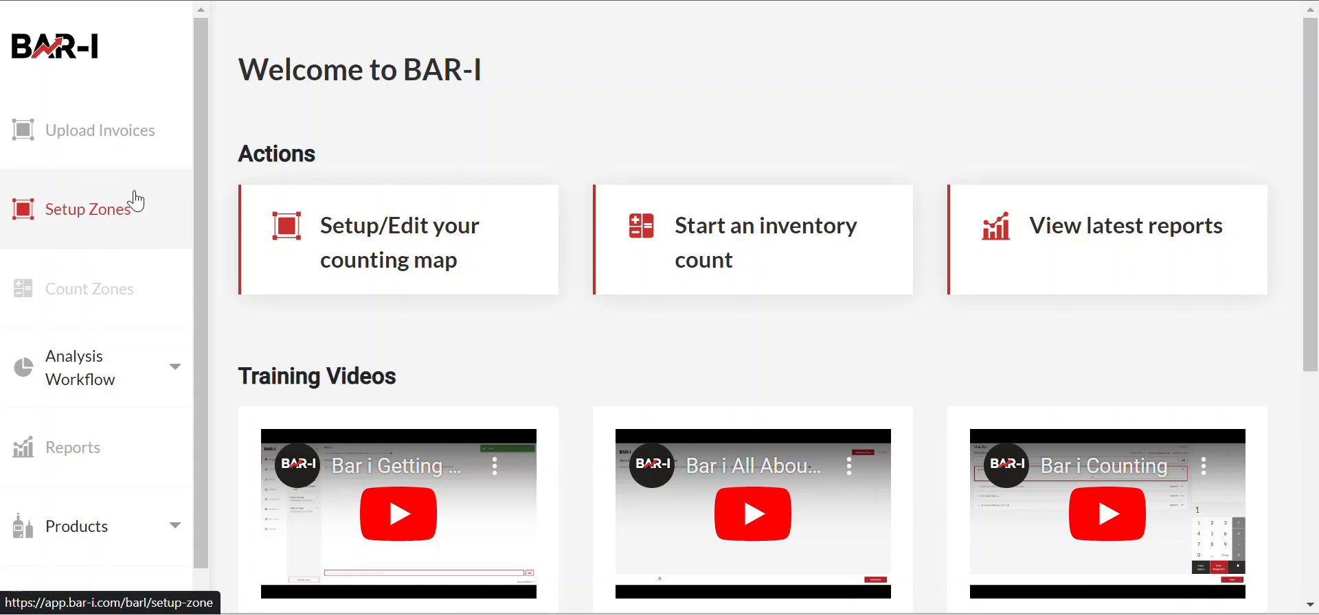
Step: Expand Products in the sidebar to reveal Vessels, Pending Vessels, Distributors, Integrations and Ordering
scroll(103, 219, down, 1)
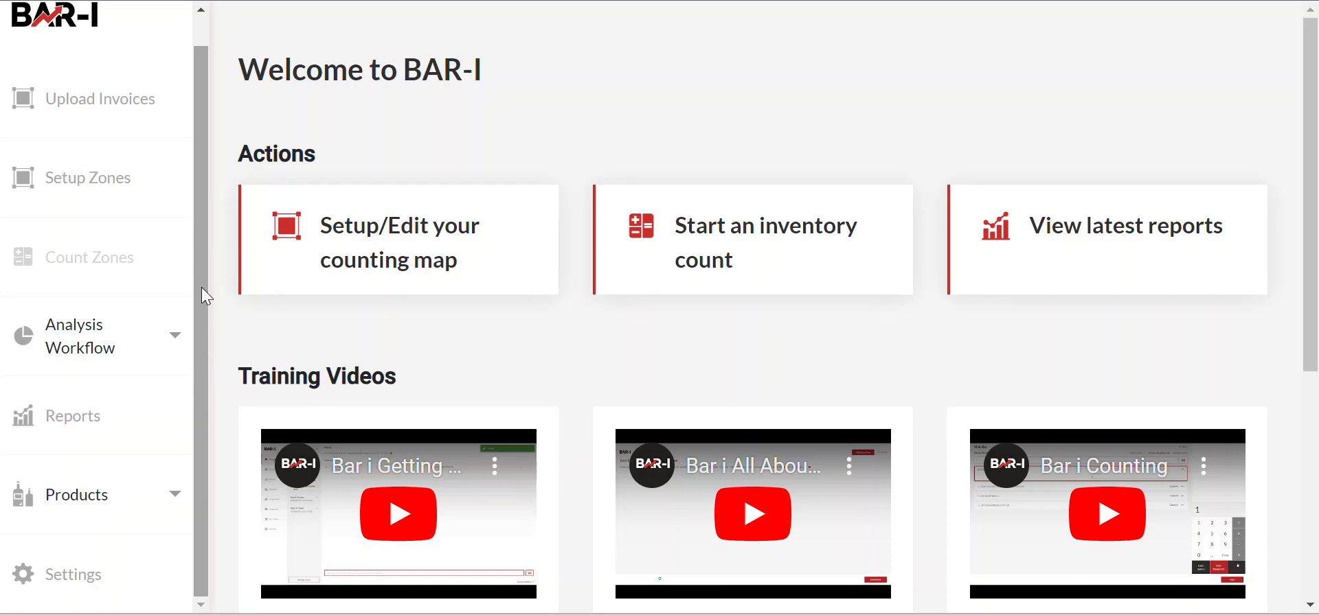
click(79, 505)
scroll(94, 468, down, 4)
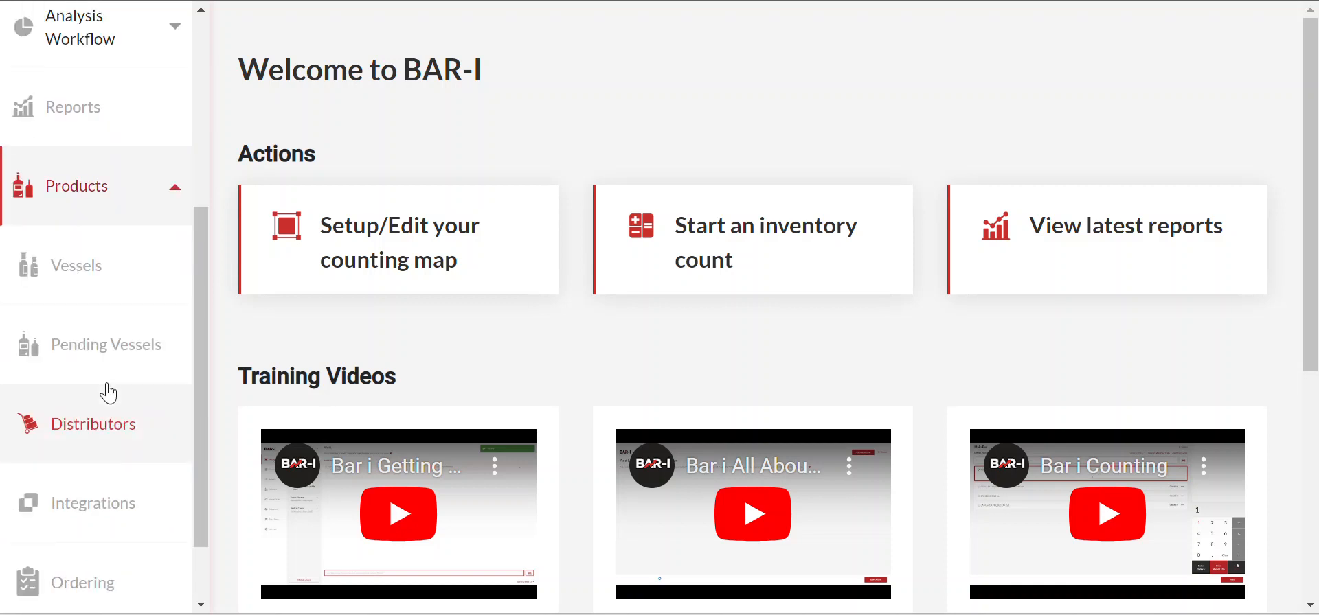
Step: Open the Distributors table and review which distributors are active
click(97, 431)
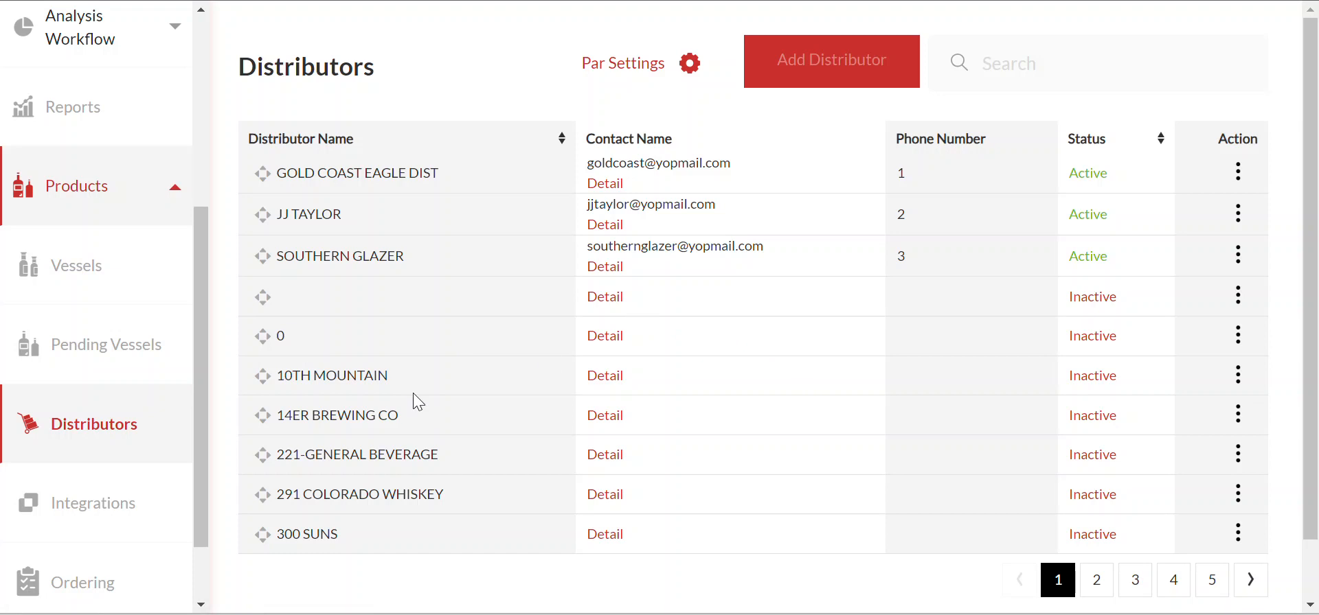
scroll(936, 359, down, 2)
scroll(918, 344, up, 2)
drag(587, 163, 703, 176)
Step: Edit Gold Coast Eagle Dist and replace its email field with a new contact email address
click(1237, 175)
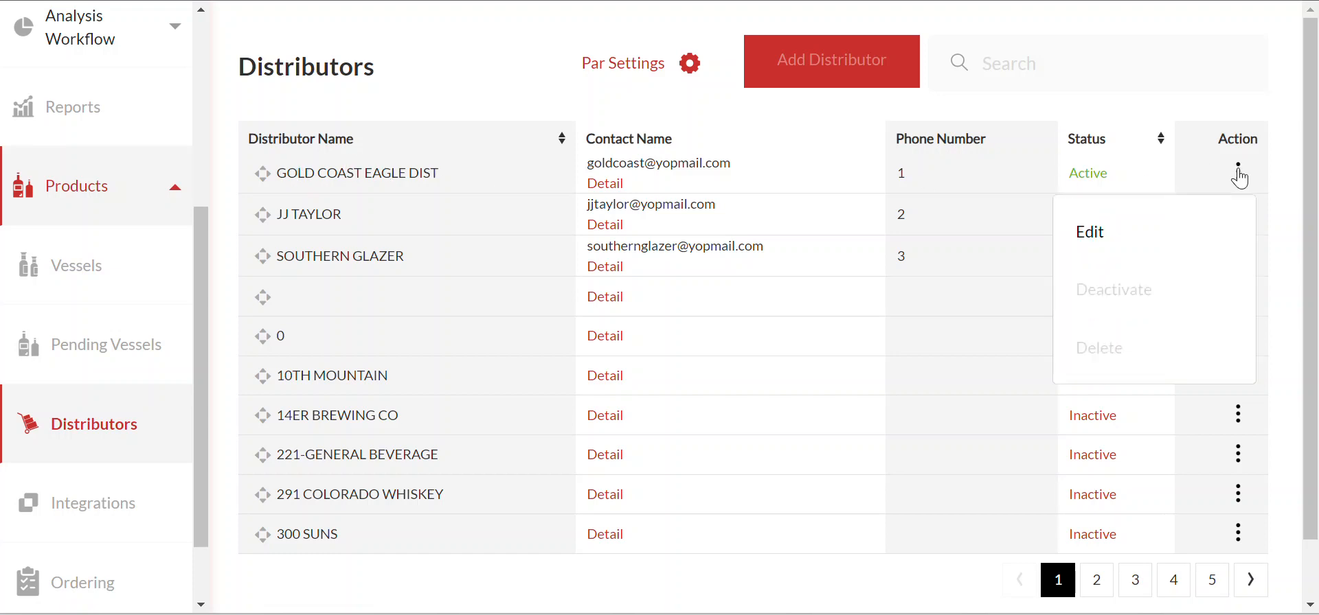
click(1167, 231)
drag(760, 450, 482, 453)
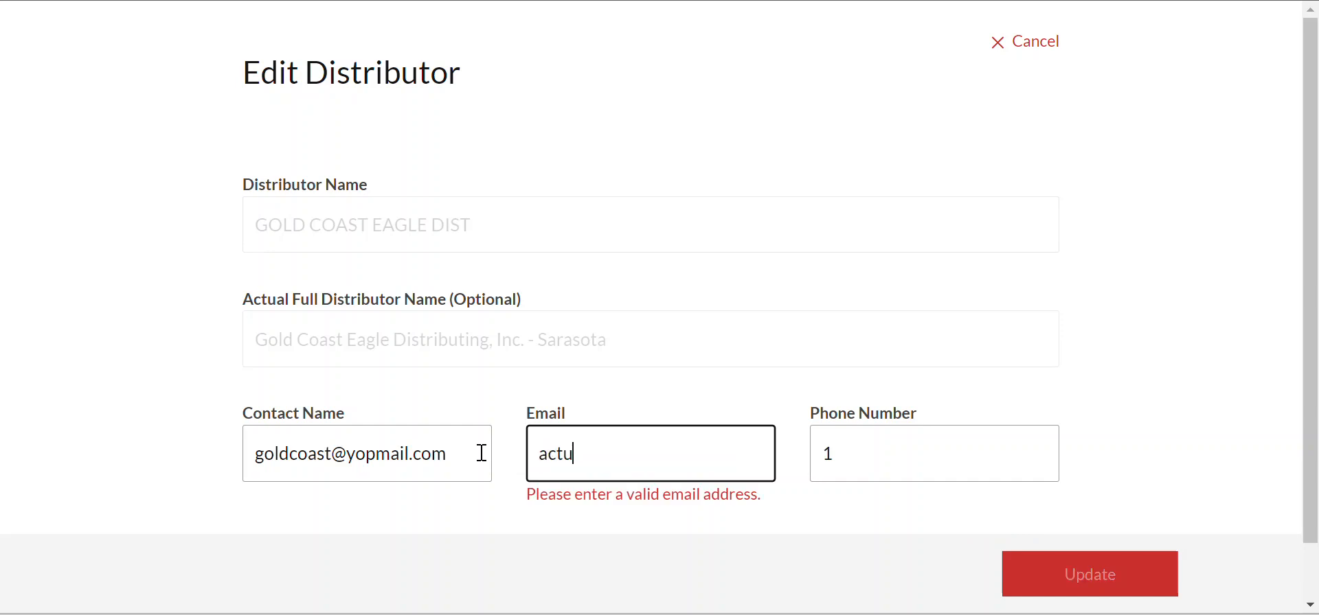
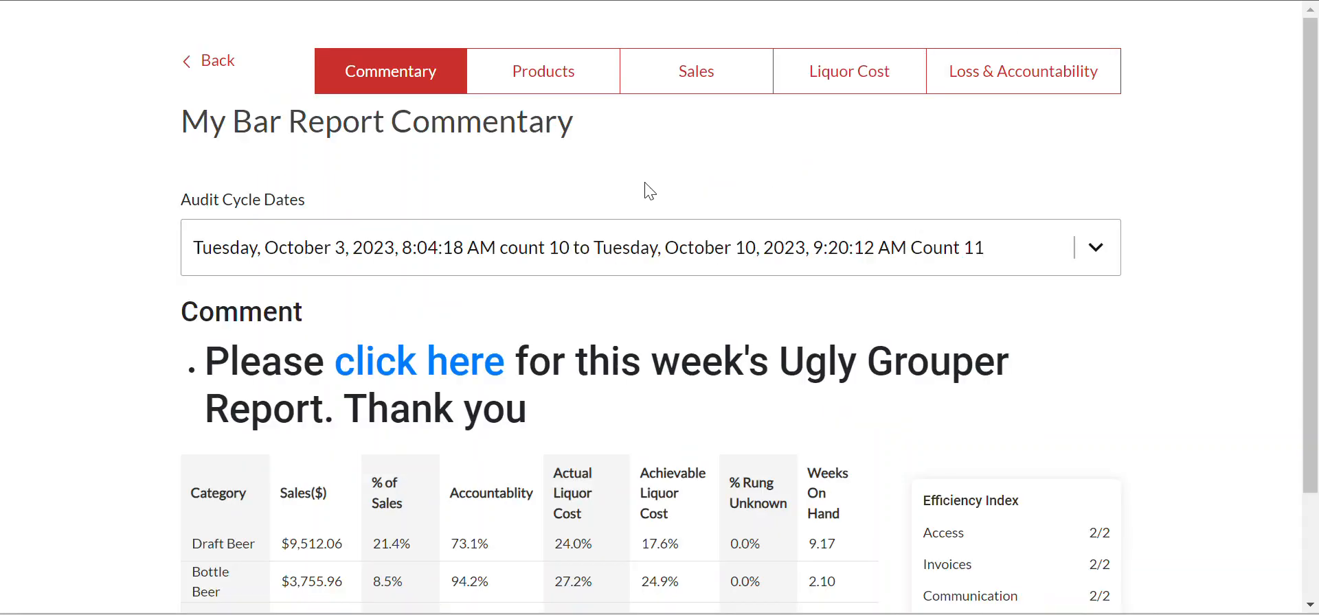
Step: Go back from My Bar Report Commentary to the Reports summary
click(212, 70)
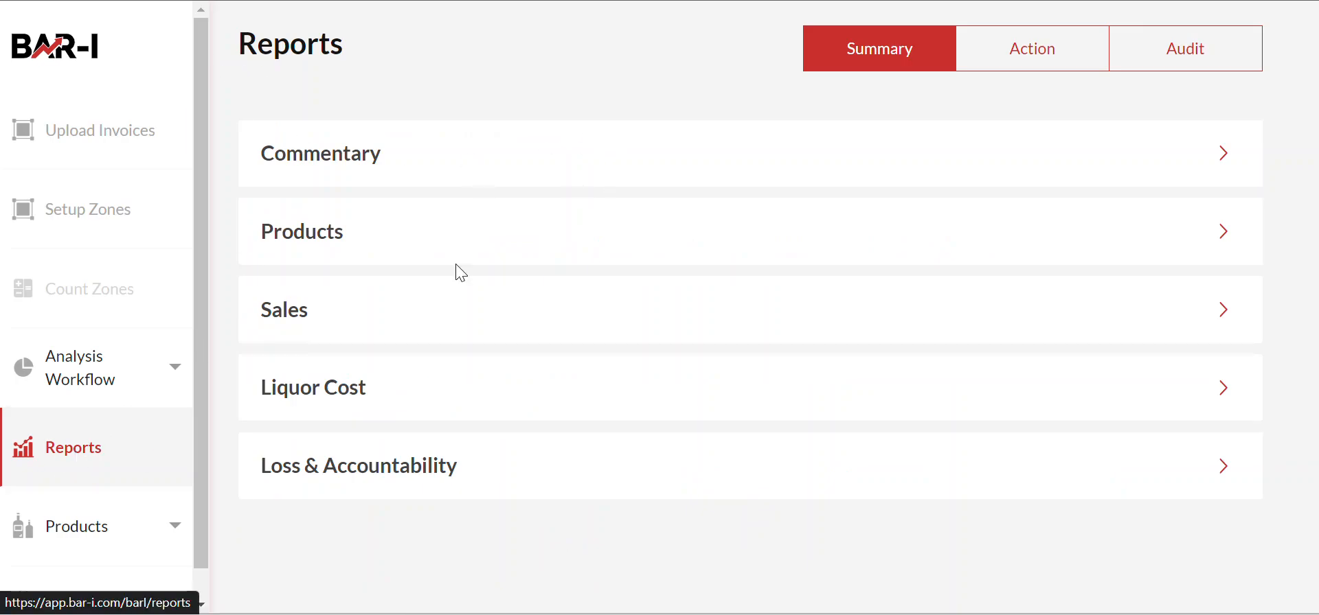
Step: Open the October 3–10, 2023 Commentary report and mark Liquor's 12.24 weeks on hand
click(496, 159)
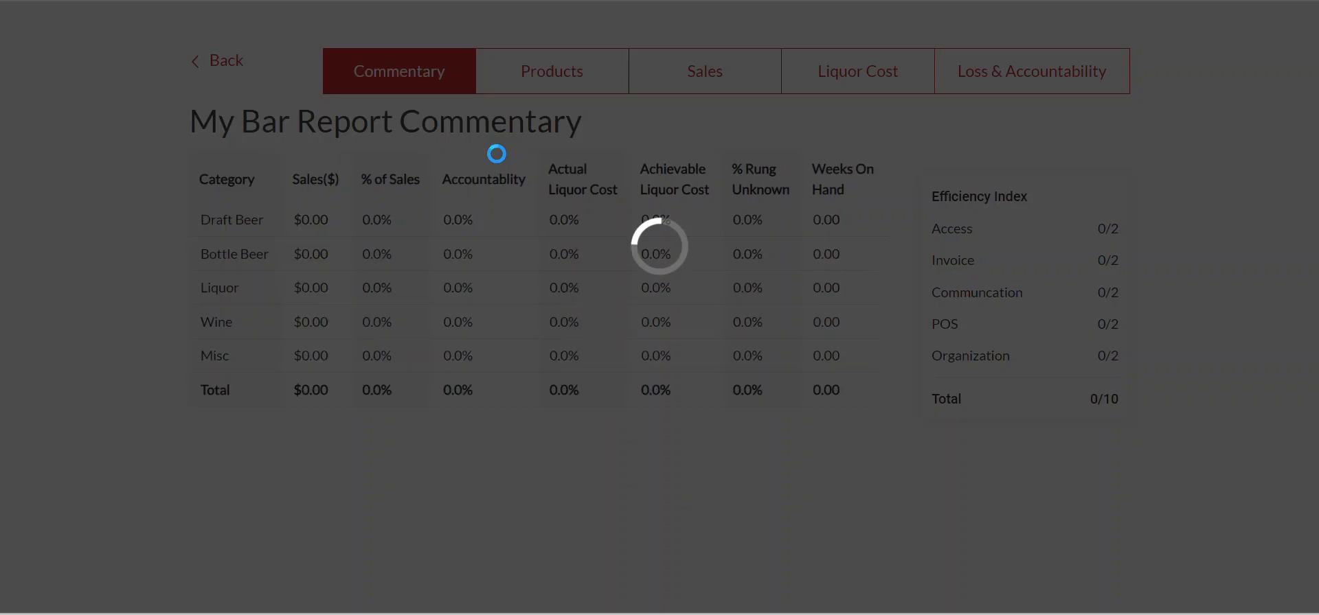
scroll(756, 285, down, 2)
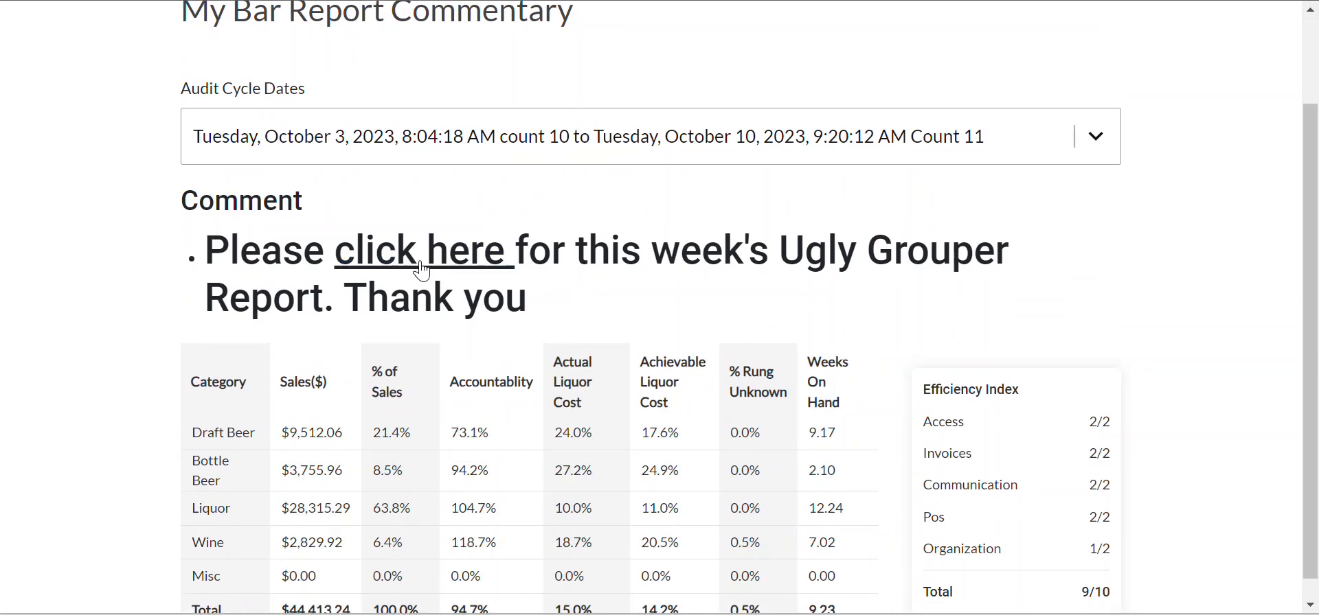
scroll(922, 302, down, 1)
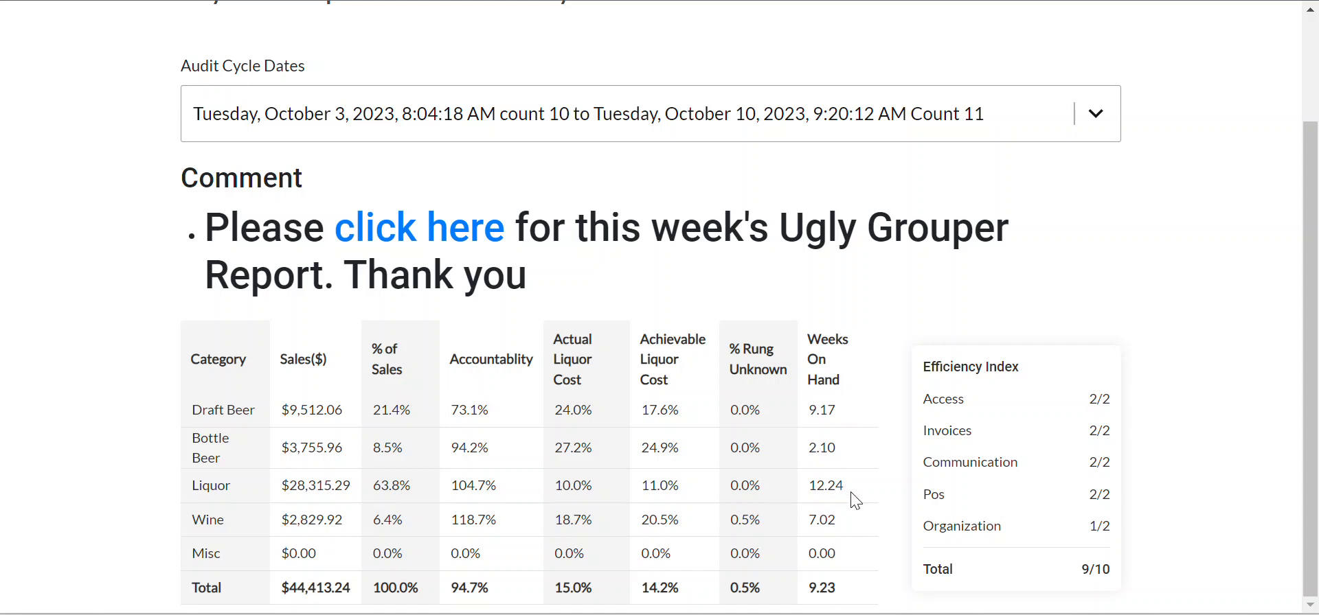
drag(807, 485, 846, 485)
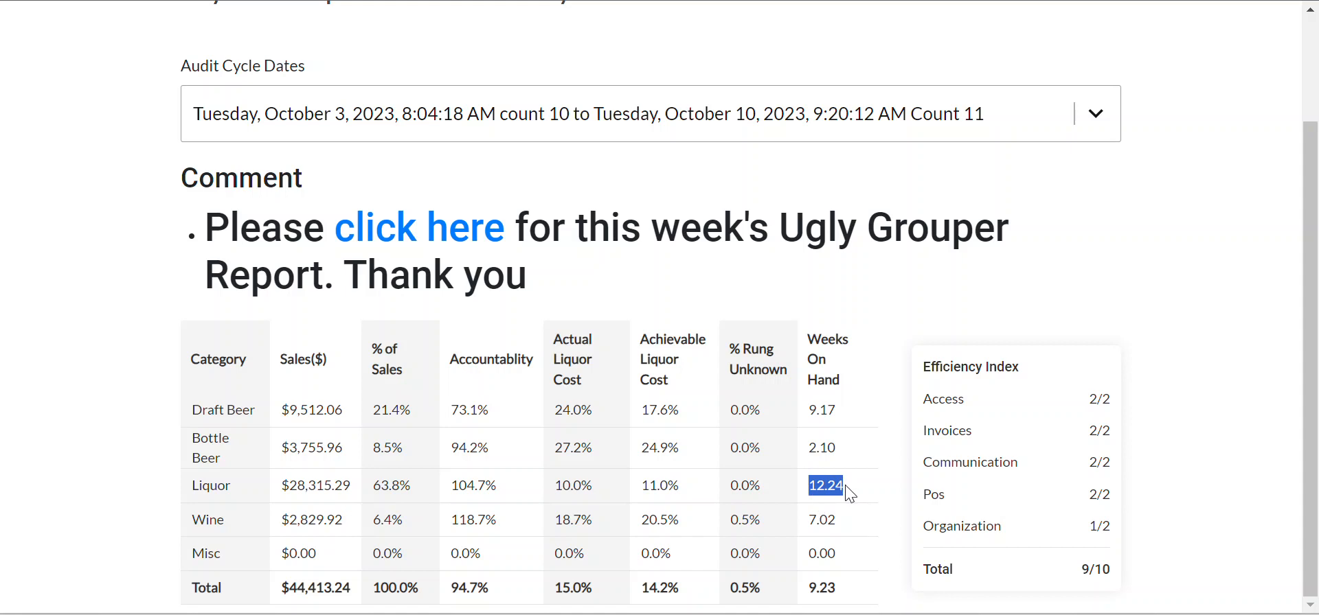